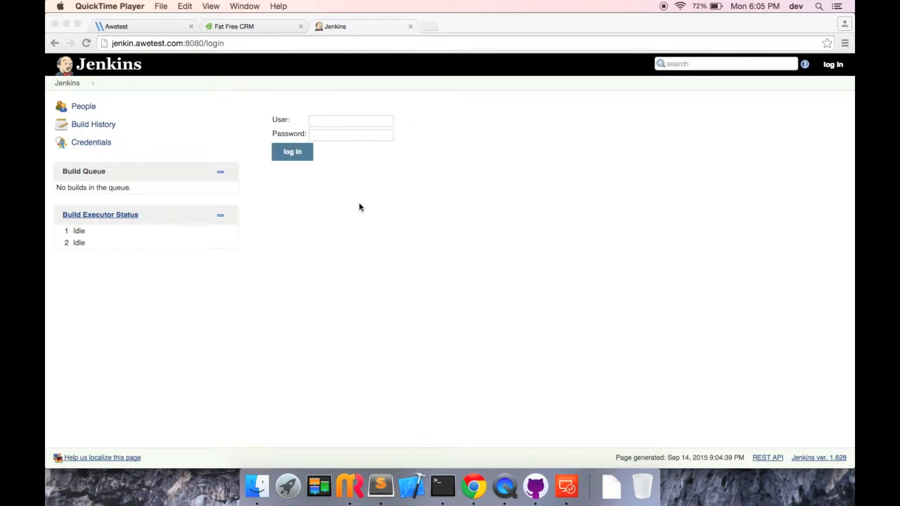
# Bring up the Fat Free CRM site's Leads page
pyautogui.click(251, 26)
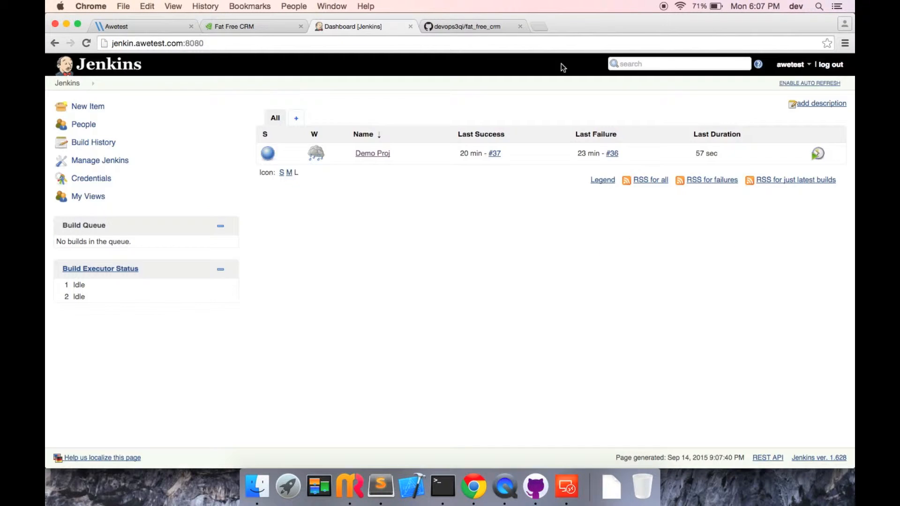
# Create a new freestyle project named 'Fat free CRM'
pyautogui.click(79, 107)
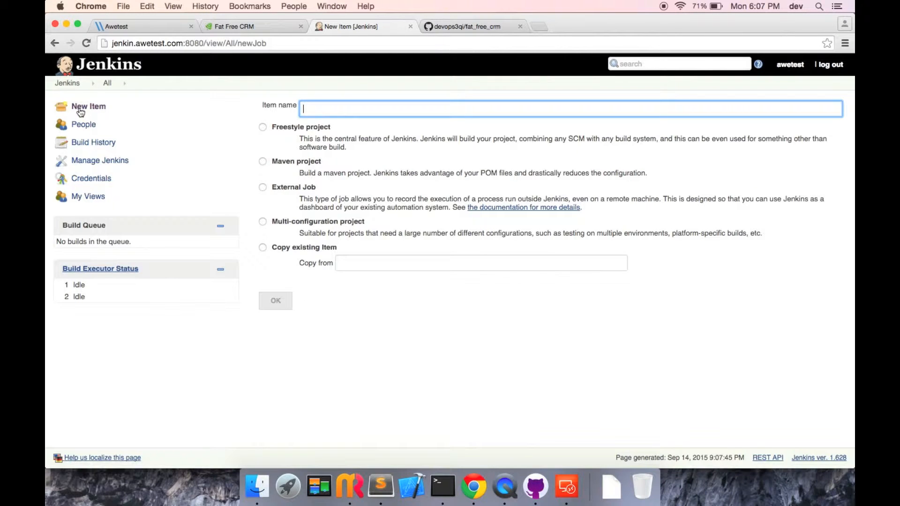
pyautogui.click(263, 127)
pyautogui.click(339, 110)
pyautogui.write('Fat free CRM')
pyautogui.click(275, 304)
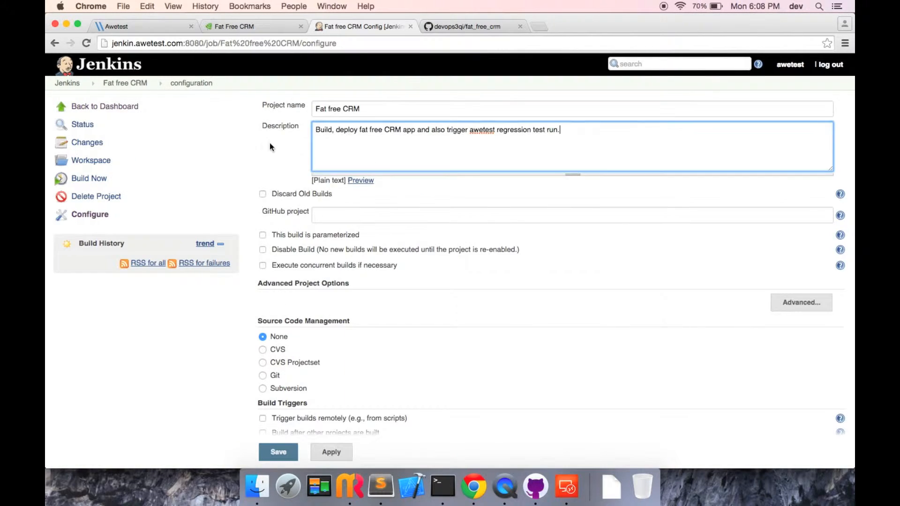
# Set the job's GitHub project URL to the fat_free_crm repository
pyautogui.scroll(-1, 269, 143)
pyautogui.click(355, 176)
pyautogui.write('https://github.com/devops3qi/fat_free_crm')
pyautogui.press('Tab')
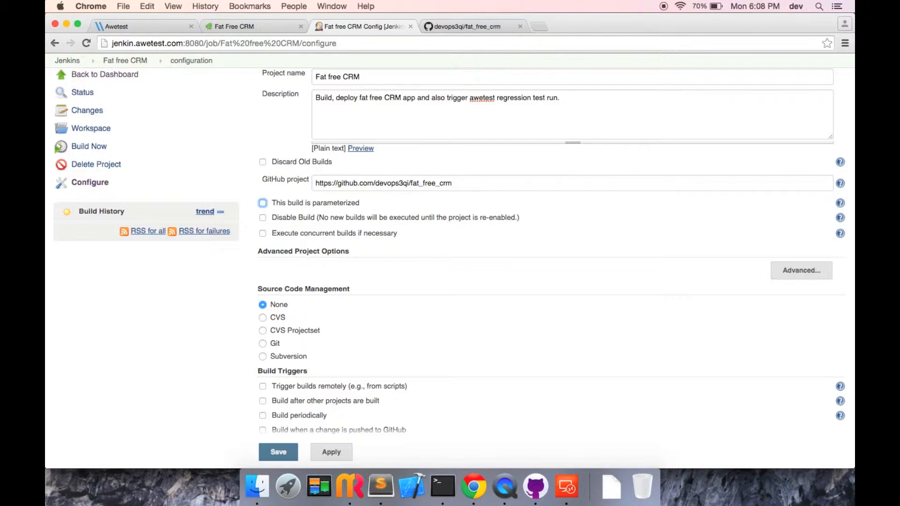
# Use Git with the fat_free_crm repository URL and the stored GitHub credentials
pyautogui.scroll(-4, 362, 246)
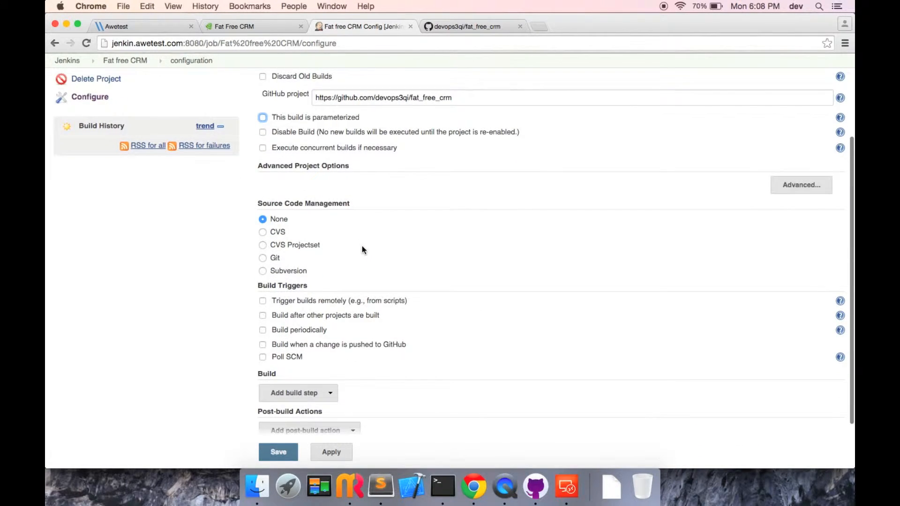
pyautogui.click(262, 258)
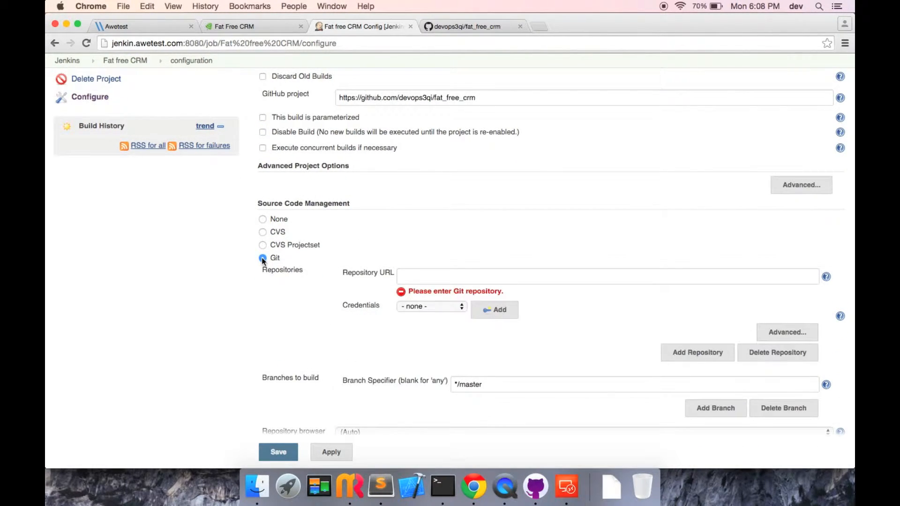
pyautogui.scroll(-3, 261, 257)
pyautogui.click(444, 205)
pyautogui.press('super+v')
pyautogui.press('Tab')
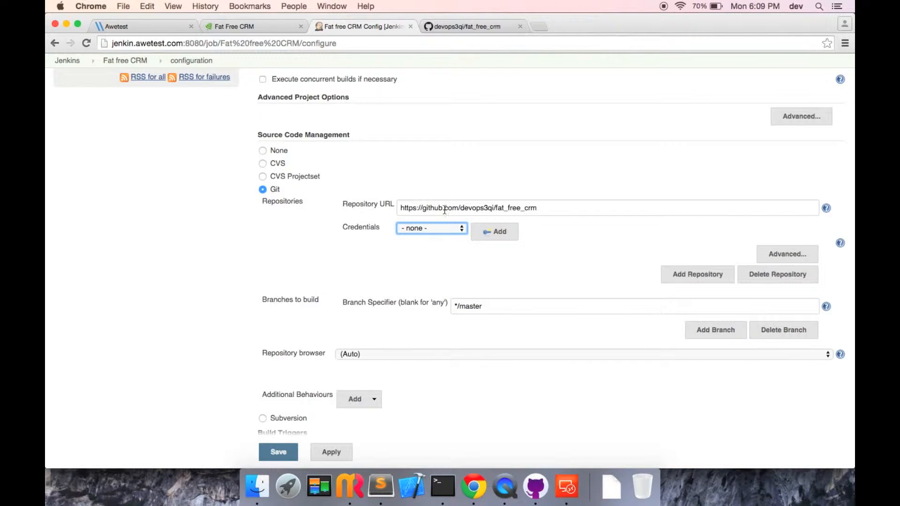
pyautogui.click(437, 232)
pyautogui.click(441, 238)
pyautogui.scroll(-3, 336, 256)
pyautogui.scroll(-6, 174, 231)
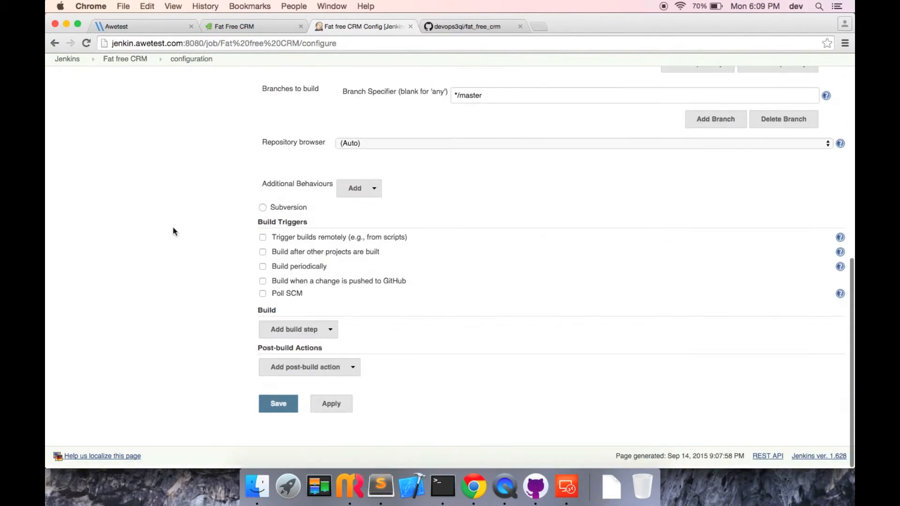
# Enable Poll SCM with the schedule H/2 * * * *
pyautogui.click(263, 295)
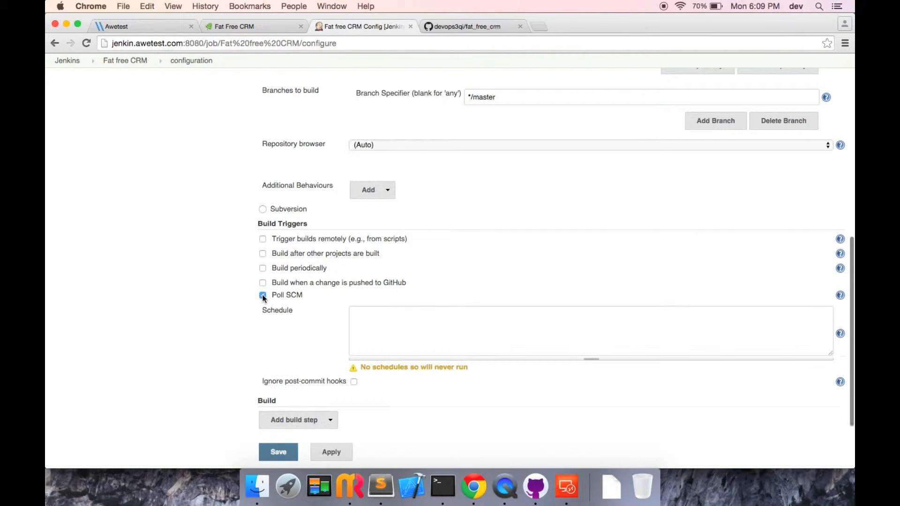
pyautogui.scroll(-3, 265, 297)
pyautogui.click(428, 249)
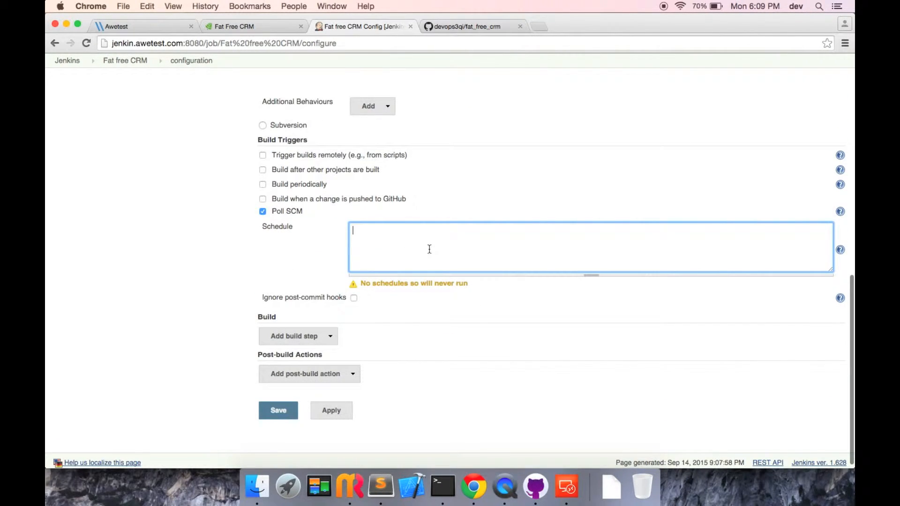
pyautogui.write('H/2 * * * *')
pyautogui.press('Tab')
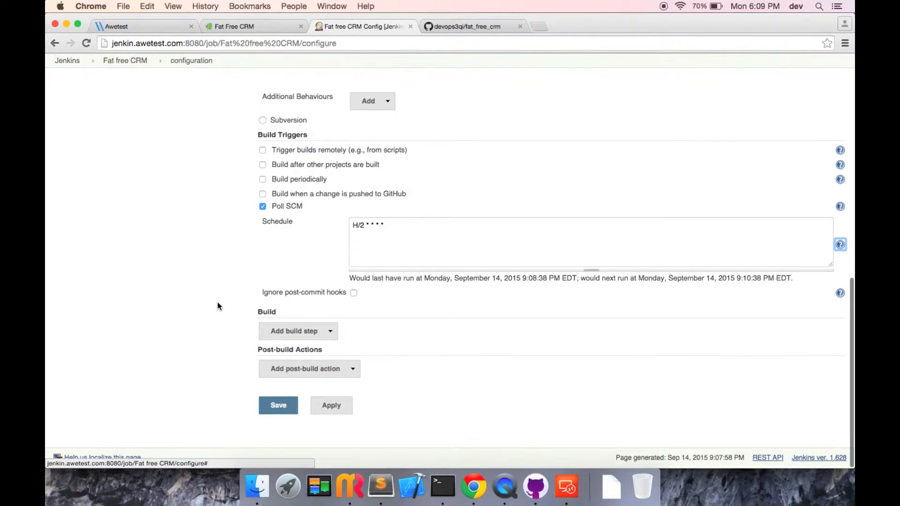
# Add an Execute shell build step with the git fetch and Heroku push commands
pyautogui.click(307, 332)
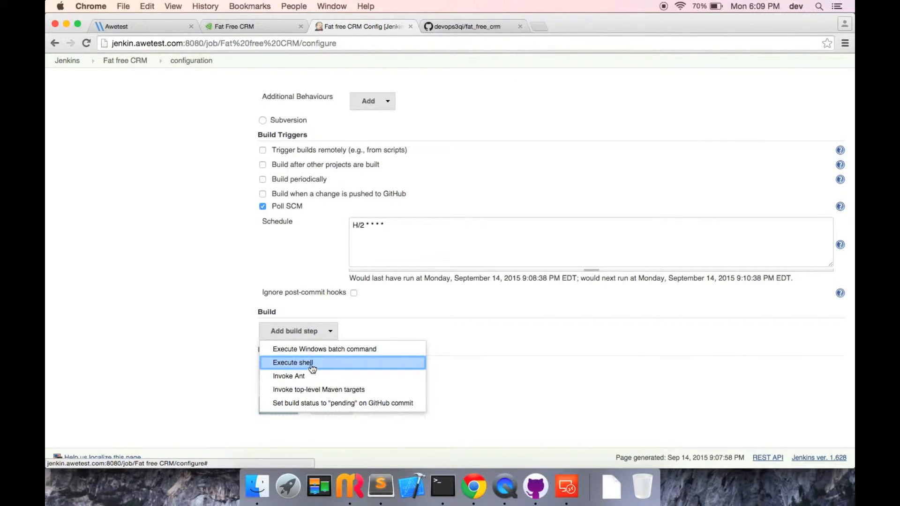
pyautogui.click(312, 362)
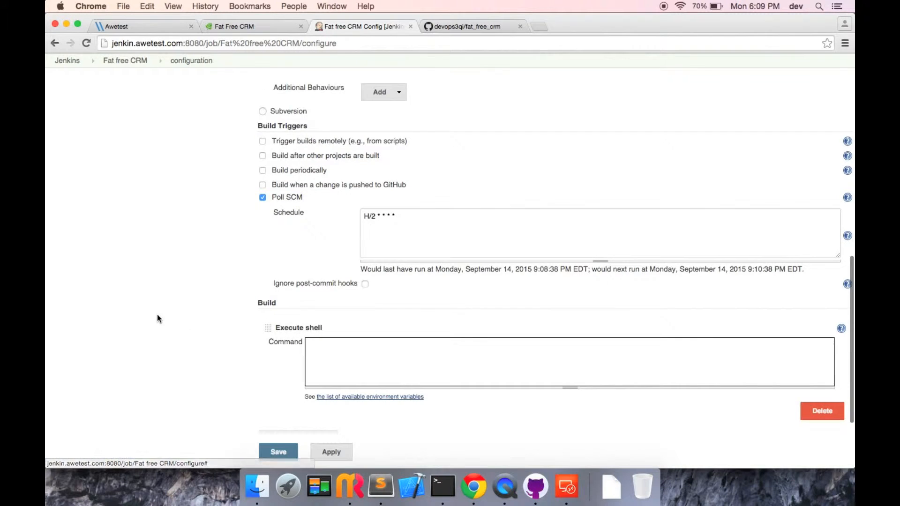
pyautogui.scroll(-3, 156, 314)
pyautogui.click(359, 285)
pyautogui.write('git fetch git pull origin master git checkout remotes/origin/master sudo git push heroku origin/master:master')
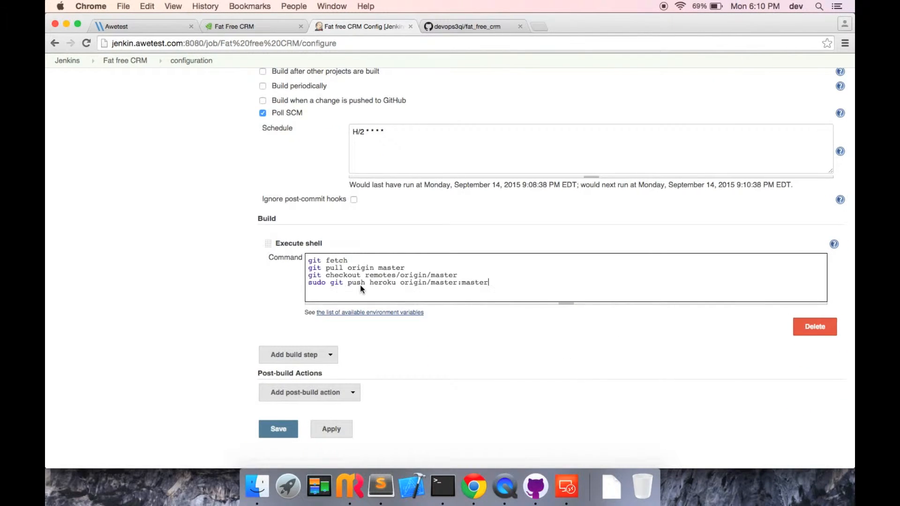
pyautogui.scroll(-1, 360, 288)
# Add a second Execute shell step with the Awetest script restarting job 7221
pyautogui.click(297, 331)
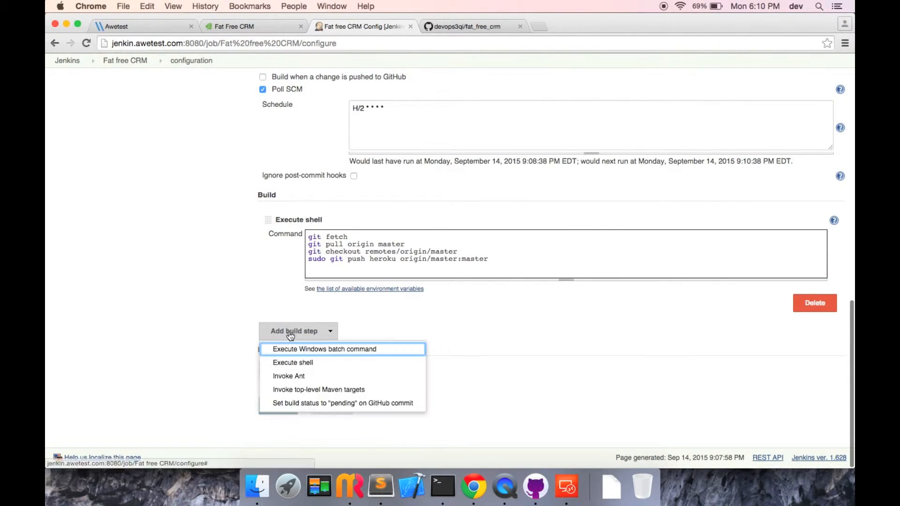
pyautogui.click(301, 363)
pyautogui.scroll(-5, 299, 361)
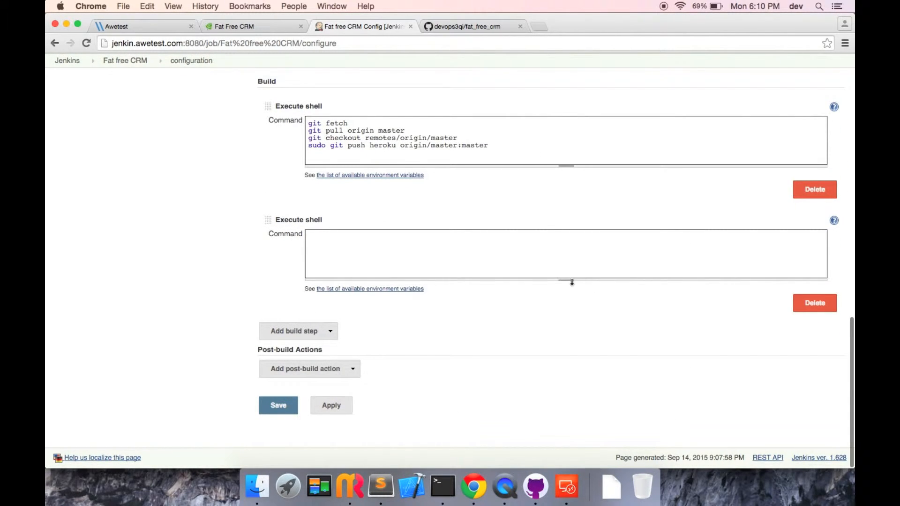
pyautogui.moveTo(572, 279); pyautogui.dragTo(576, 460)
pyautogui.scroll(-3, 185, 245)
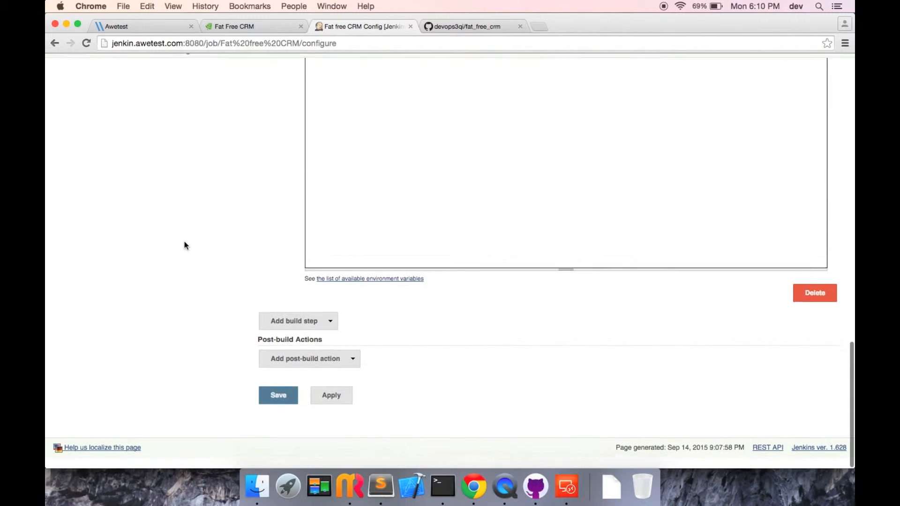
pyautogui.scroll(5, 467, 195)
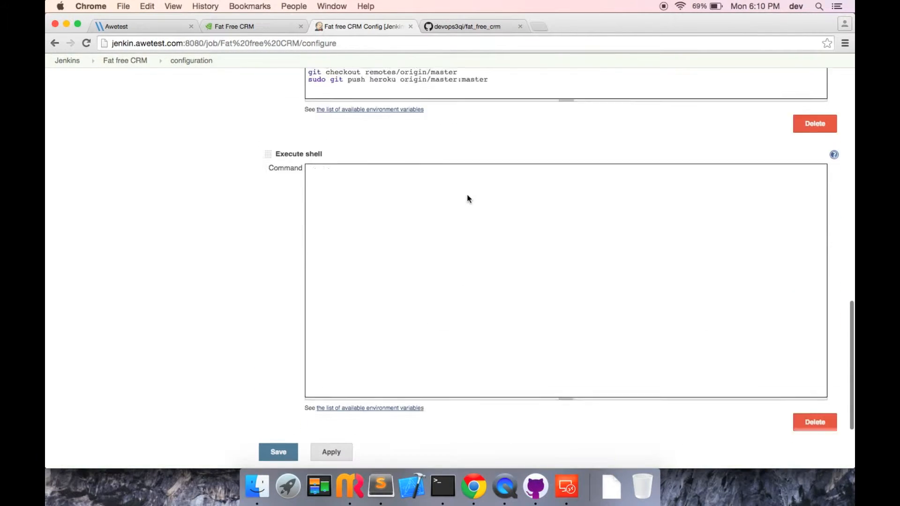
pyautogui.click(415, 236)
pyautogui.press('super+v')
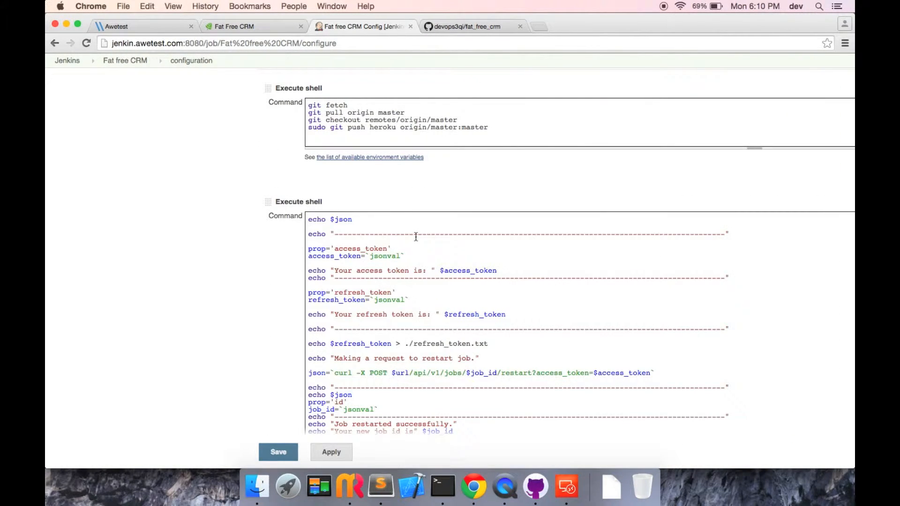
pyautogui.scroll(10, 378, 259)
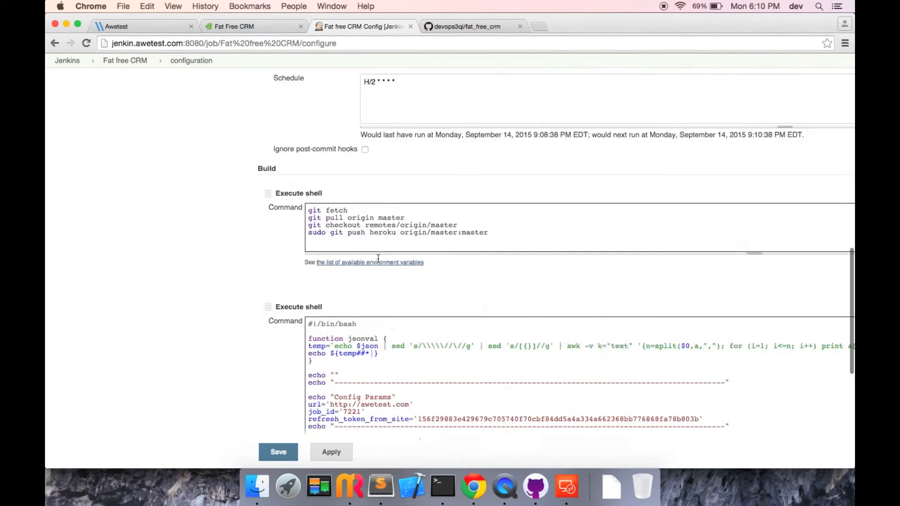
pyautogui.scroll(-15, 171, 379)
pyautogui.scroll(5, 171, 378)
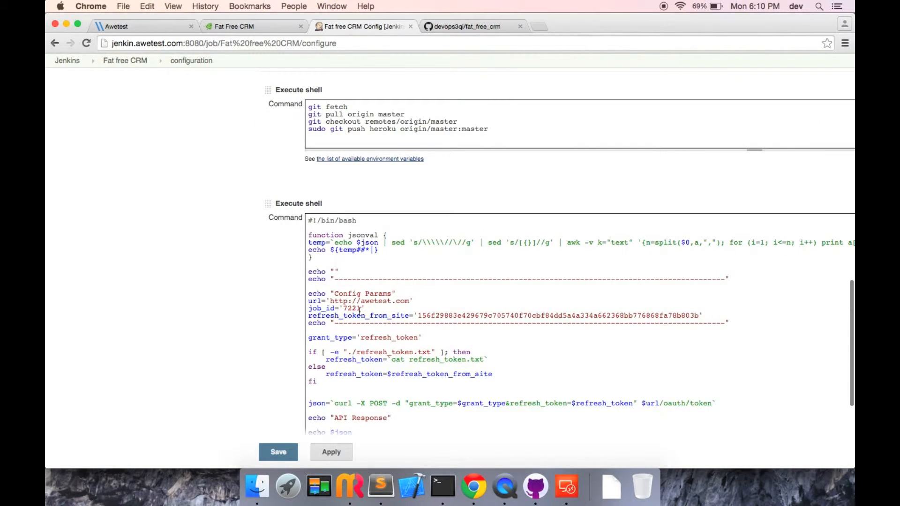
pyautogui.doubleClick(353, 309)
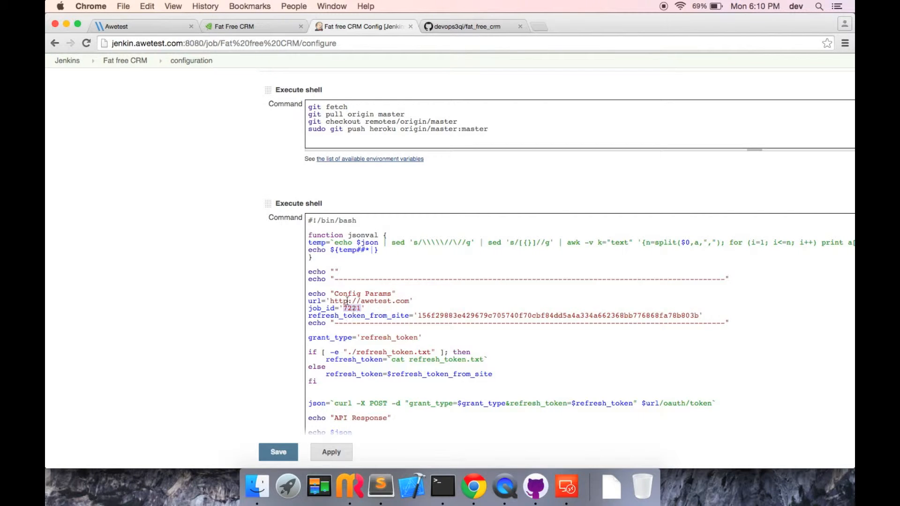
# Review Awetest's Template Jobs, then switch to en-US_fat_free_crm.yml in RubyMine
pyautogui.click(147, 28)
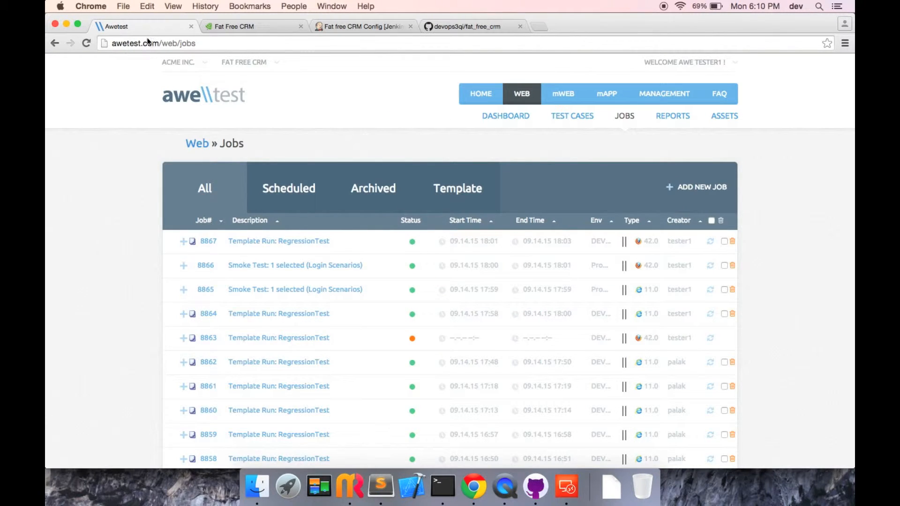
pyautogui.click(465, 188)
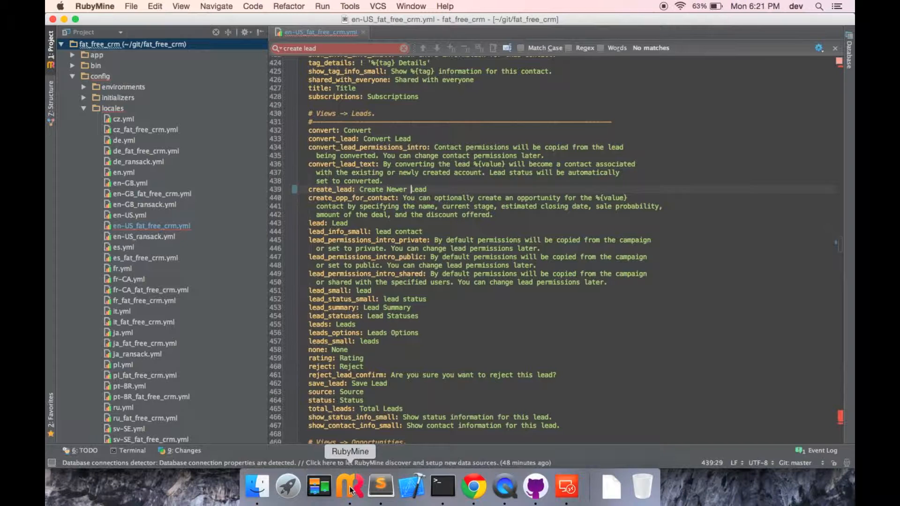
pyautogui.click(351, 490)
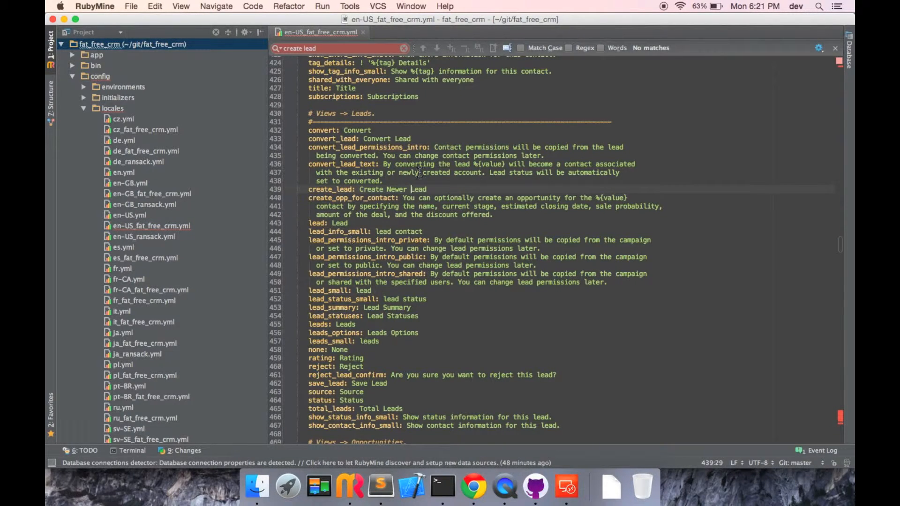
# Delete 'Newer' so create_lead reads 'Create Lead', then review the diff in GitHub Desktop
pyautogui.click(404, 48)
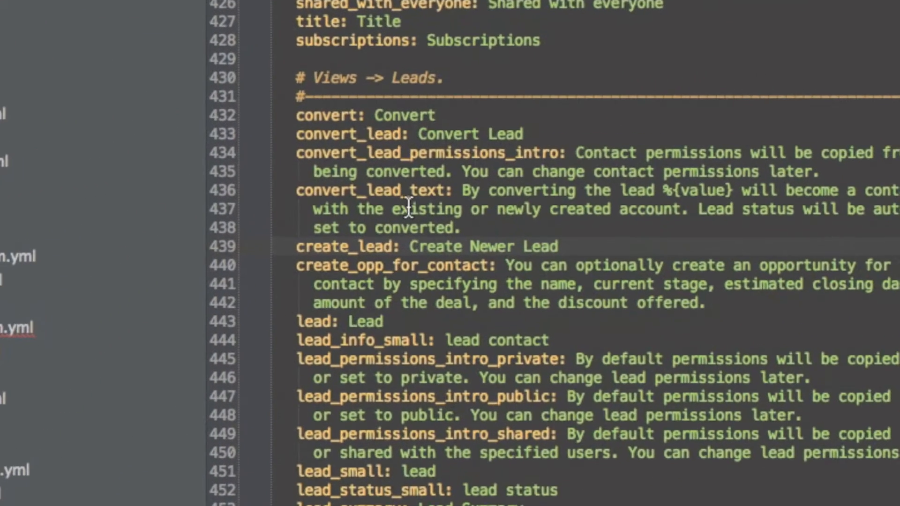
pyautogui.doubleClick(483, 241)
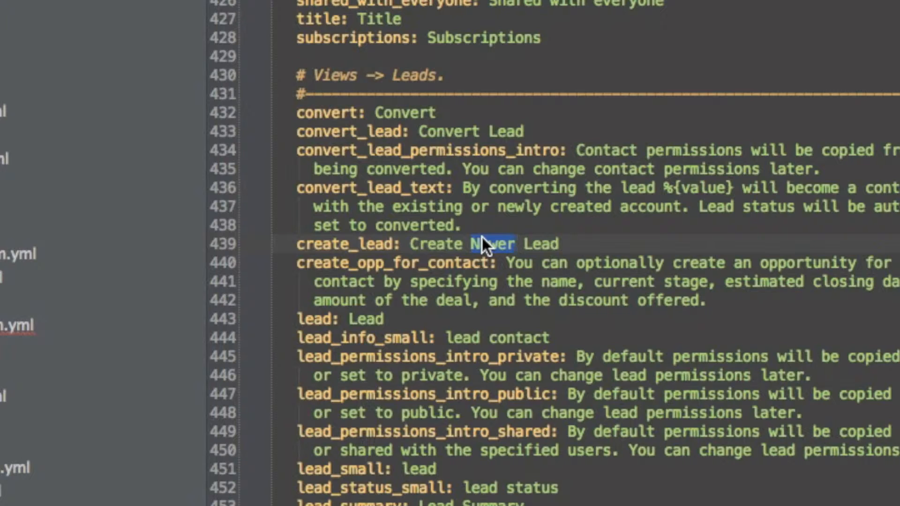
pyautogui.press('BackSpace')
pyautogui.press('BackSpace')
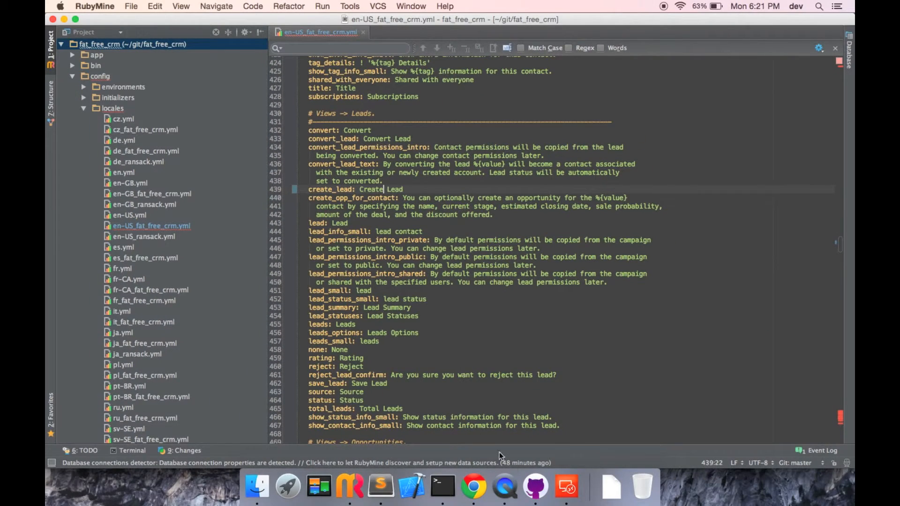
pyautogui.click(535, 487)
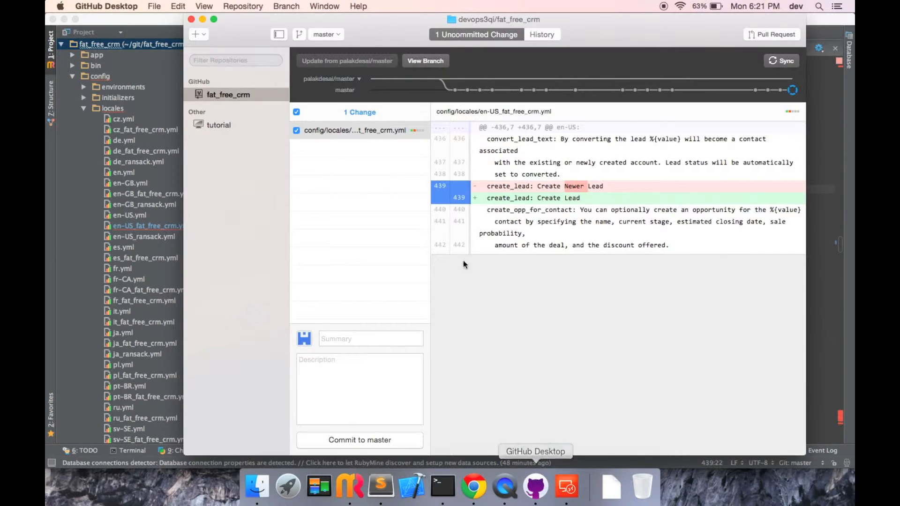
# Commit the locale fix to master with the summary 'Fixed type for Create Lead'
pyautogui.click(365, 342)
pyautogui.write('Fixed type')
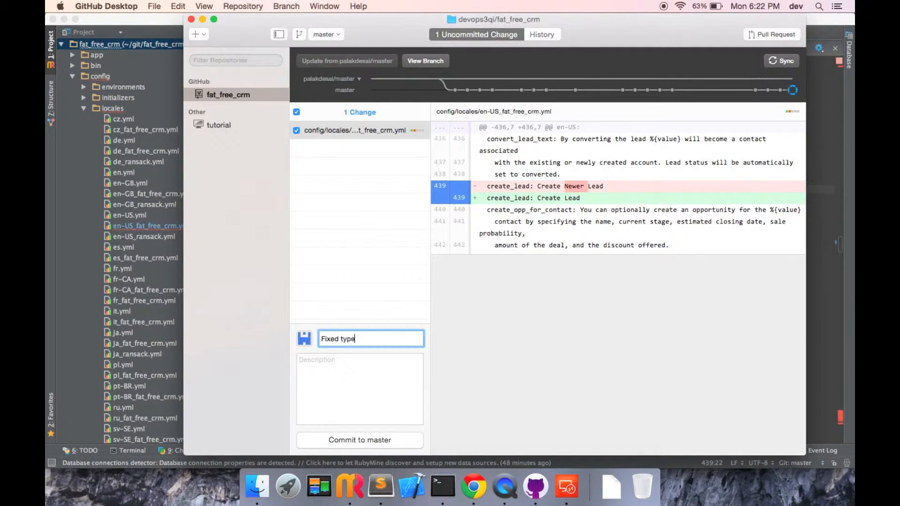
pyautogui.write(' for Create Laead lin')
pyautogui.click(345, 439)
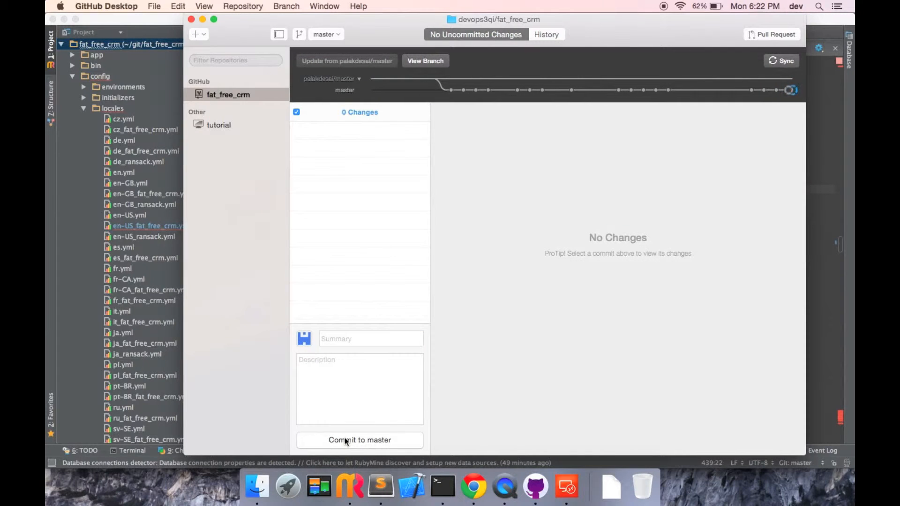
pyautogui.click(470, 493)
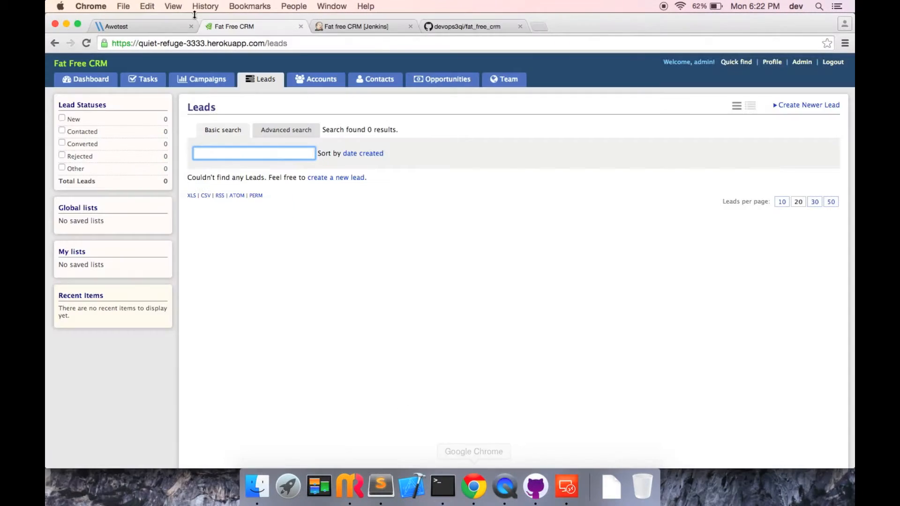
# Confirm Jenkins build #41's console output ends with 'Finished: SUCCESS'
pyautogui.click(344, 29)
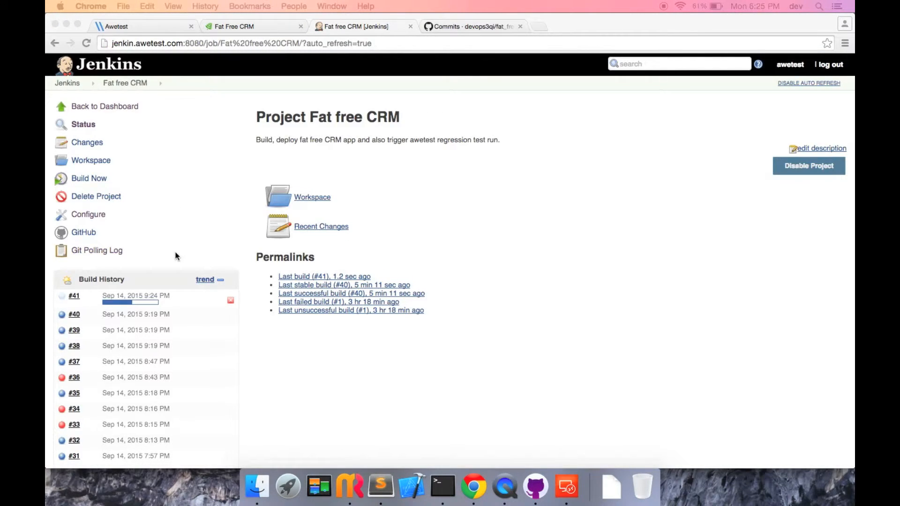
pyautogui.click(74, 295)
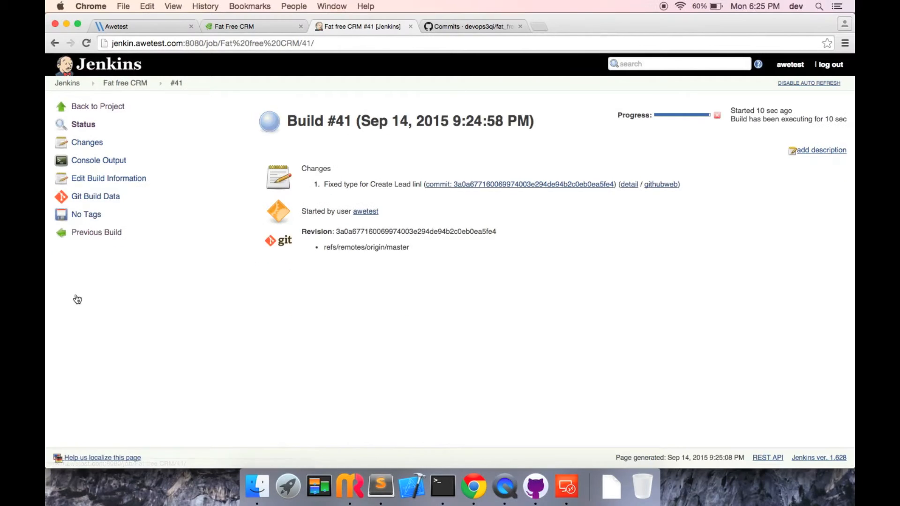
pyautogui.click(118, 161)
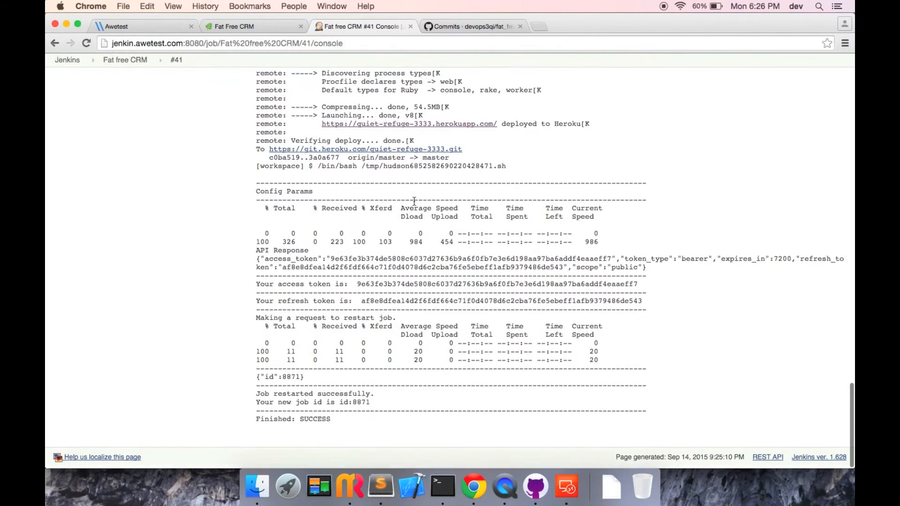
pyautogui.doubleClick(319, 420)
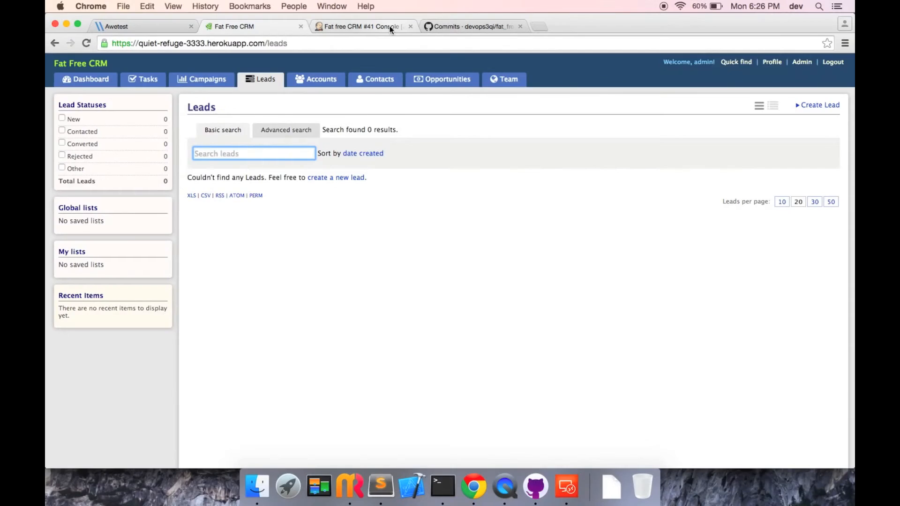
# Copy job id 8871 from the build #41 console and expand that job in Awetest
pyautogui.click(389, 26)
pyautogui.doubleClick(355, 404)
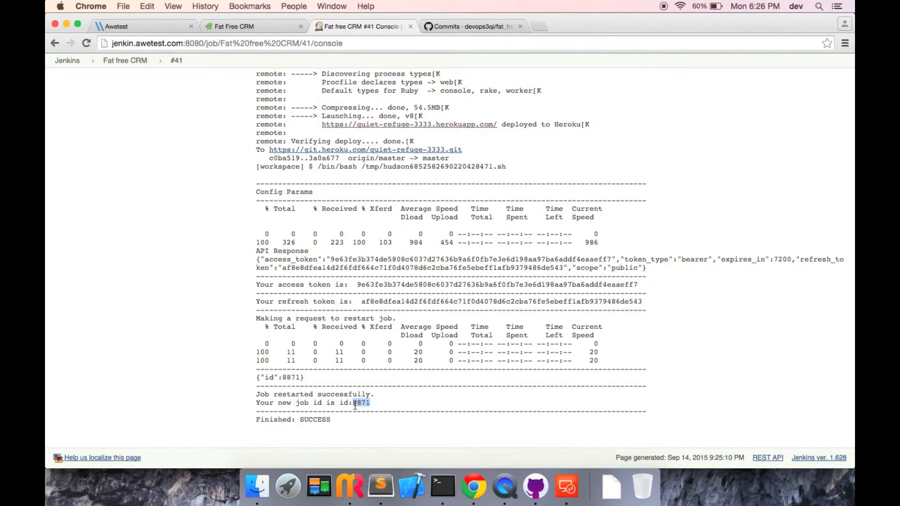
pyautogui.click(159, 23)
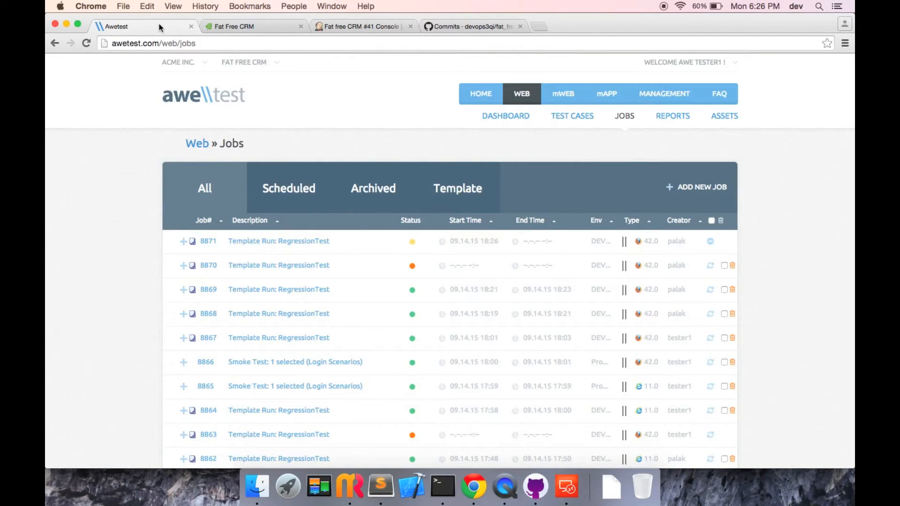
pyautogui.click(183, 244)
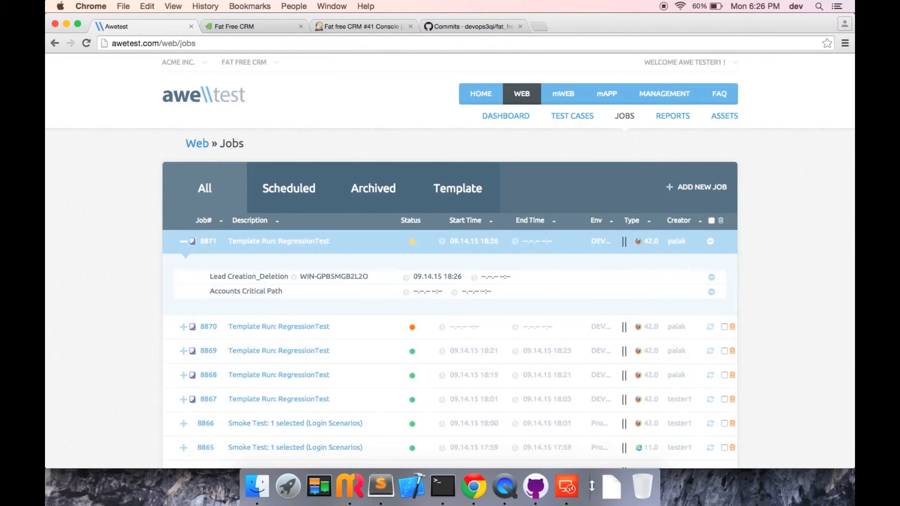
pyautogui.click(567, 488)
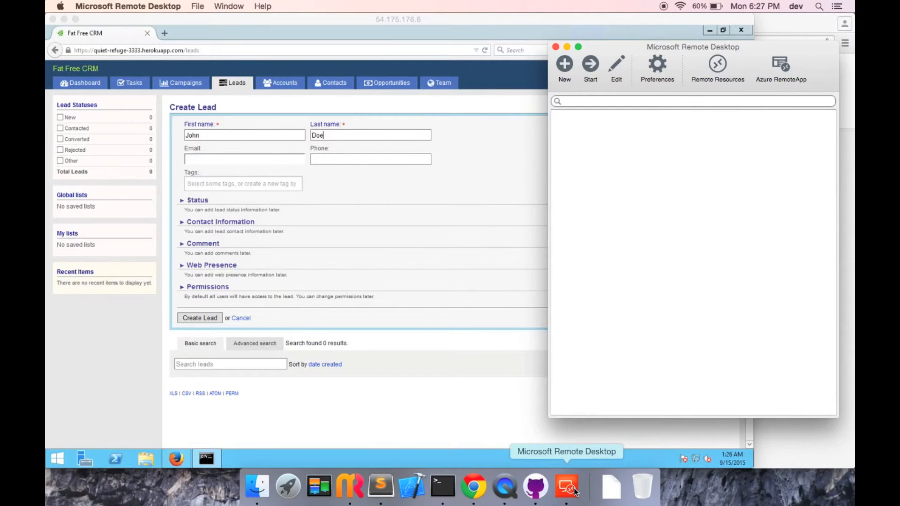
# Fill the remote Create Lead form's e-mail and phone fields and submit it
pyautogui.press('Tab')
pyautogui.click(557, 18)
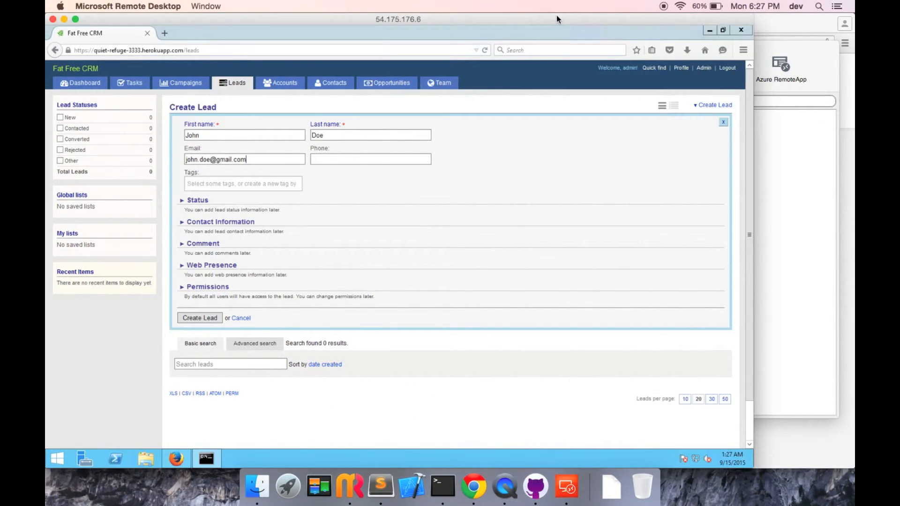
pyautogui.write('5555555555')
pyautogui.press('Return')
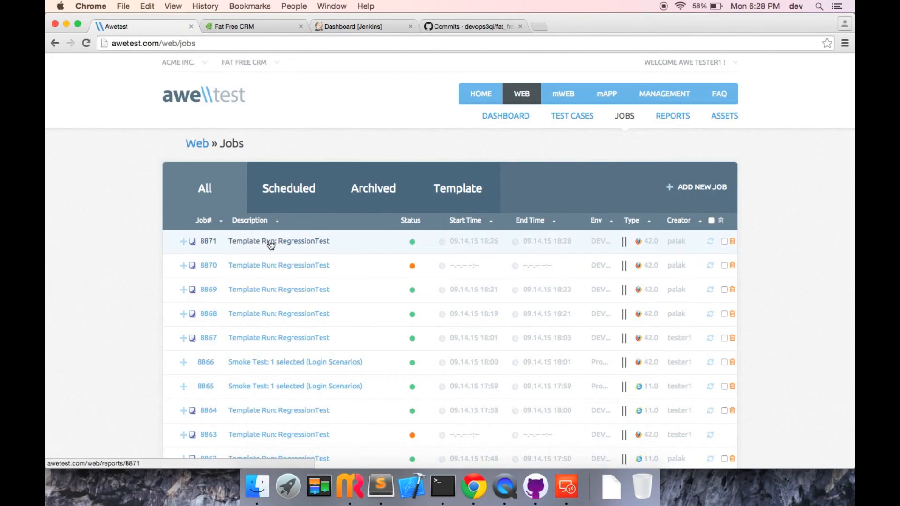
# Open job 8871's report, expand Lead Creation with Show: All, and scroll its PASS steps
pyautogui.click(270, 243)
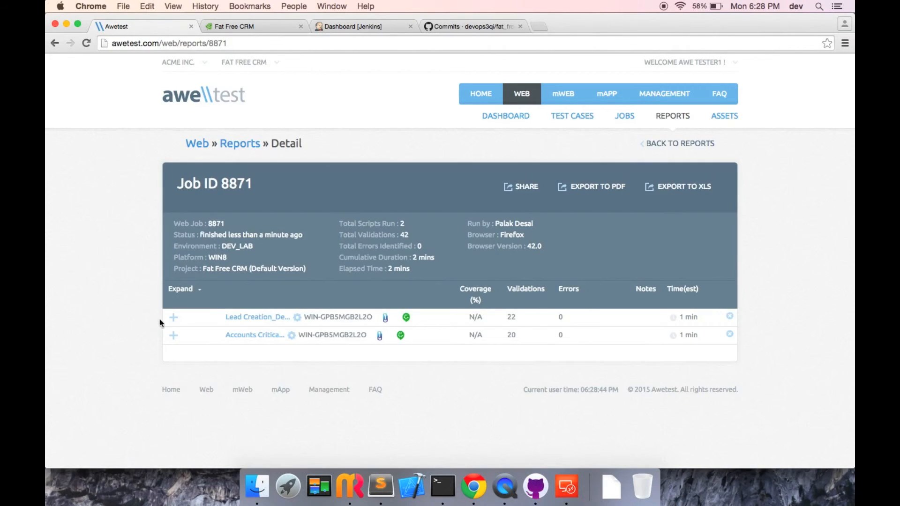
pyautogui.click(174, 319)
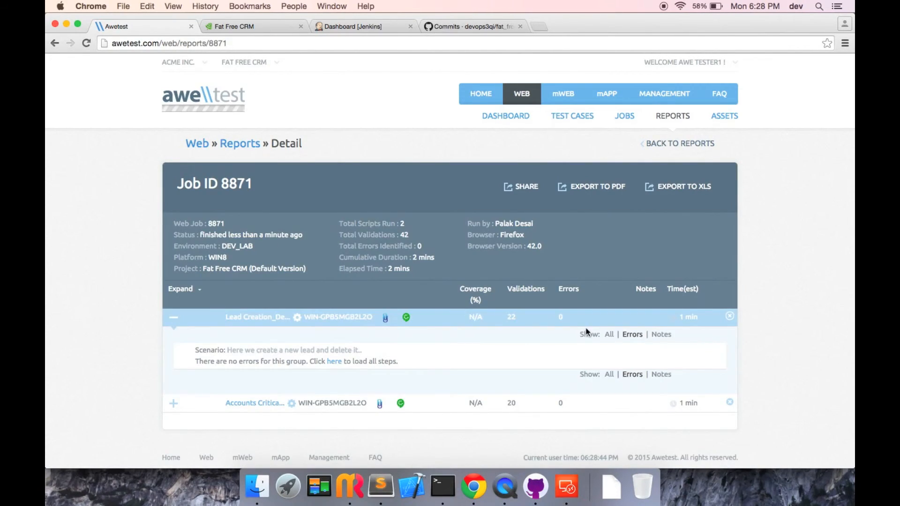
pyautogui.click(608, 333)
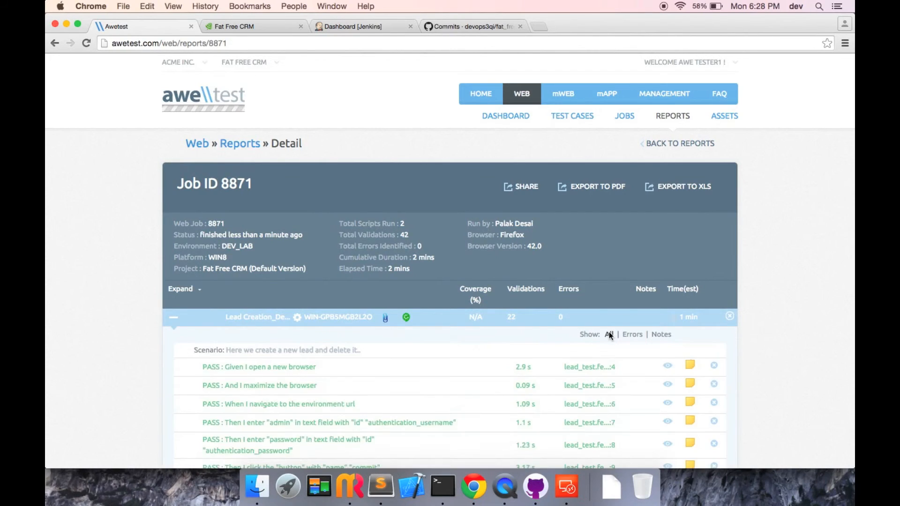
pyautogui.scroll(-10, 610, 333)
pyautogui.scroll(-1, 610, 337)
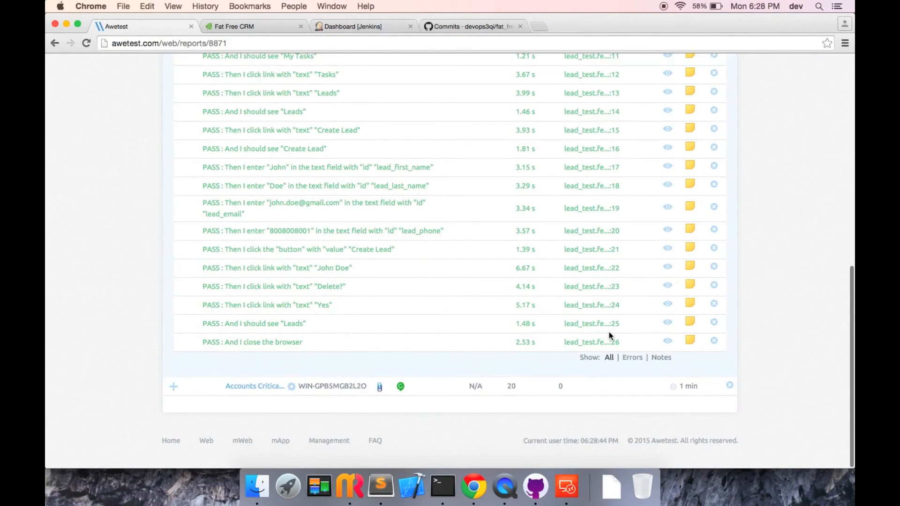